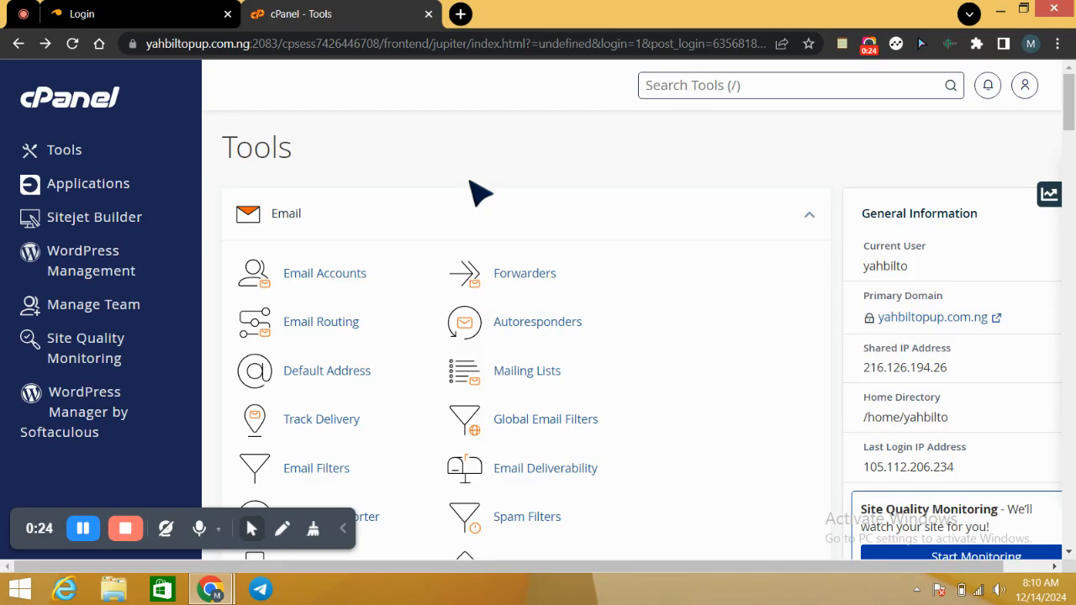
- Open Email Accounts from the Email section of the cPanel Tools page
left_click(332, 286)
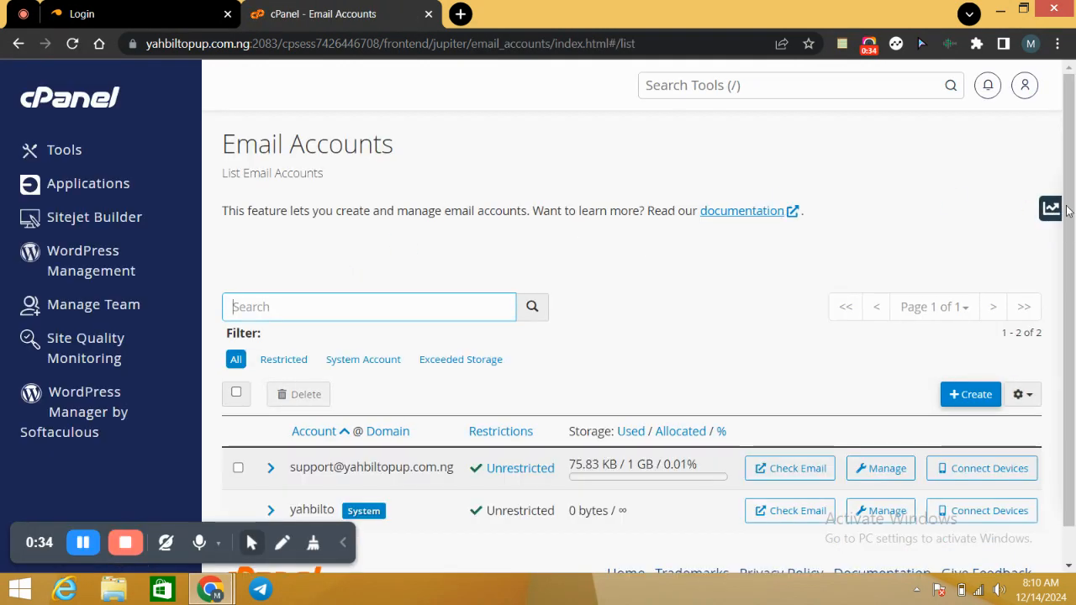
- Check the 4 Available / 1 Used account count, then start a new email account
scroll(1068, 206, "down", 1)
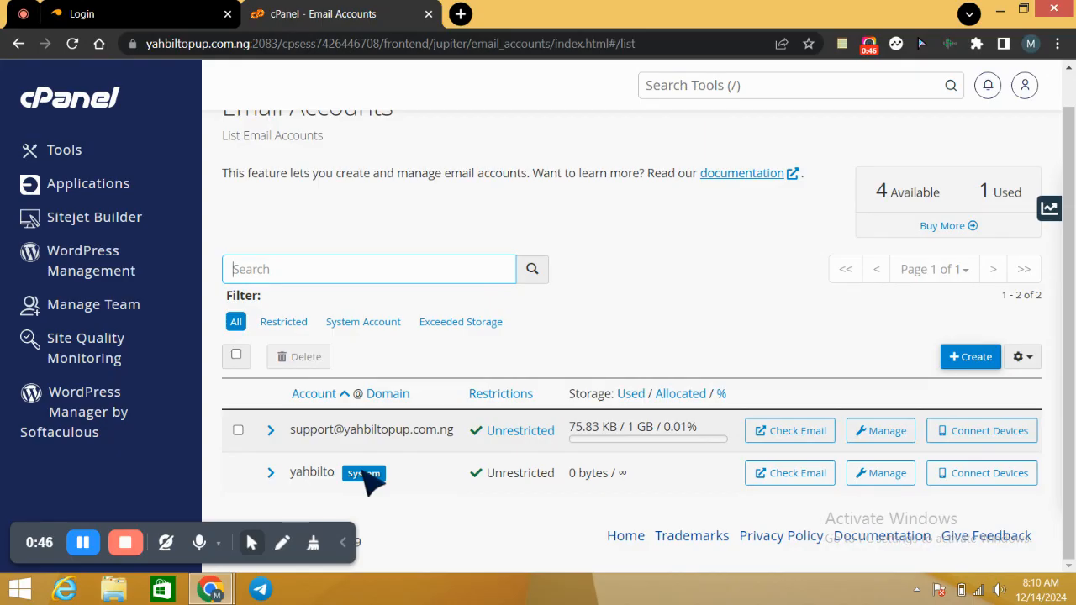
left_click(978, 363)
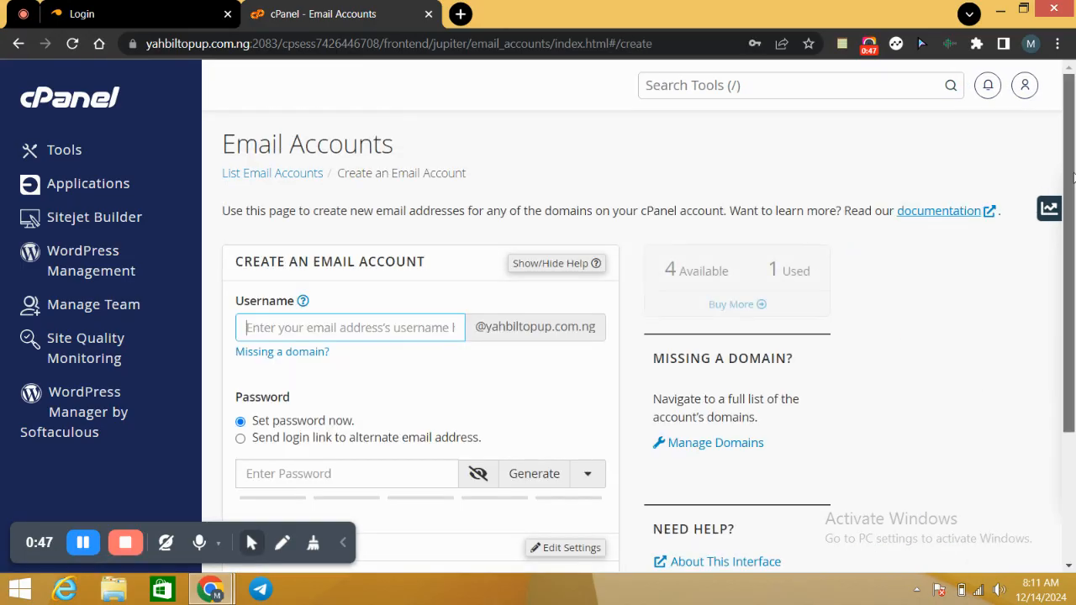
scroll(266, 238, "down", 1)
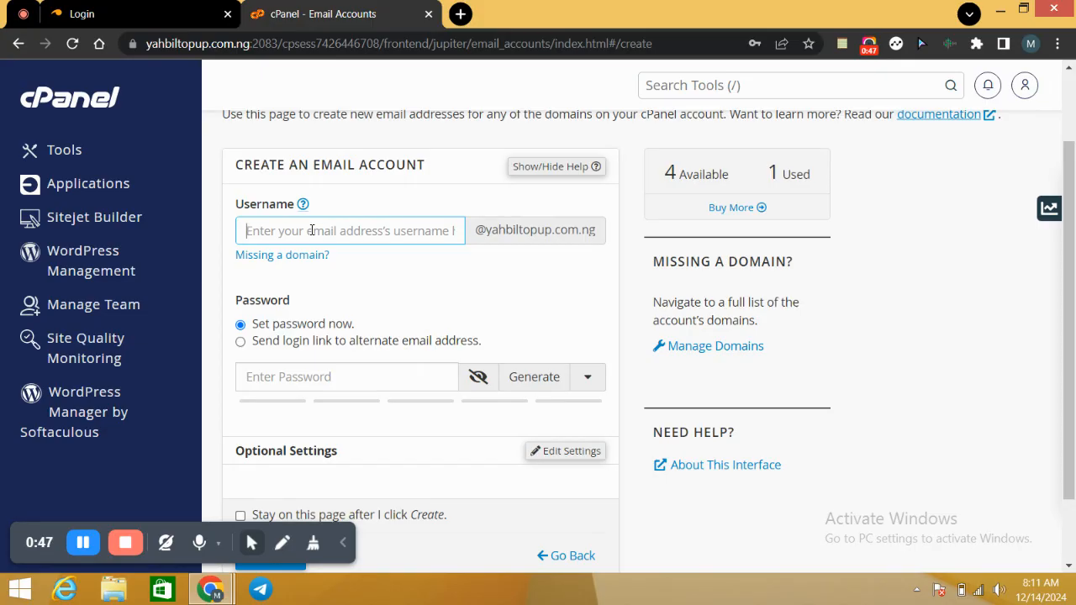
type("info")
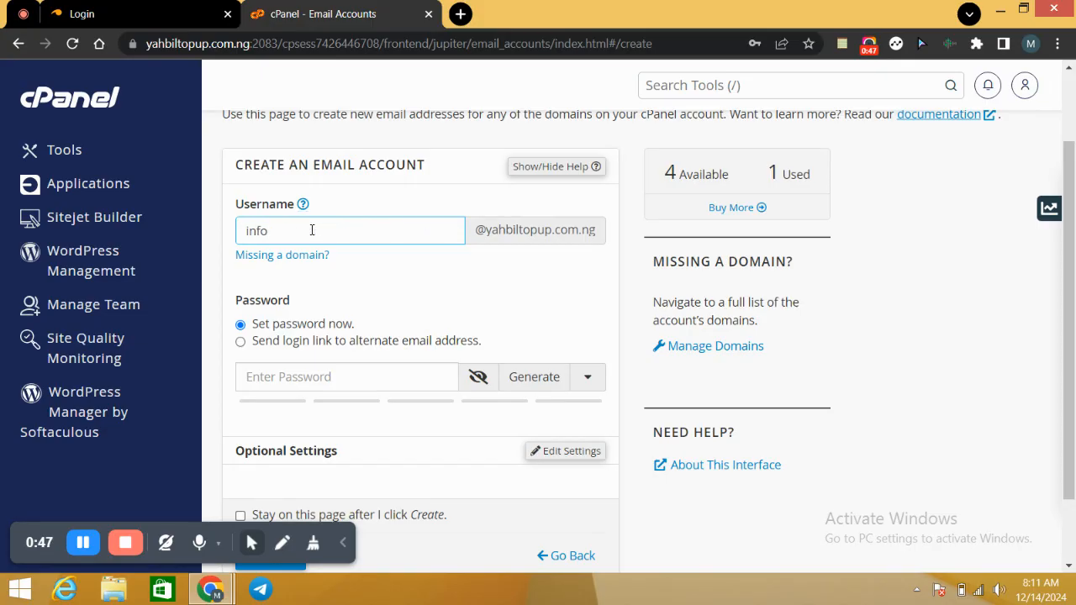
left_click(474, 232)
left_click_drag(475, 230, 612, 233)
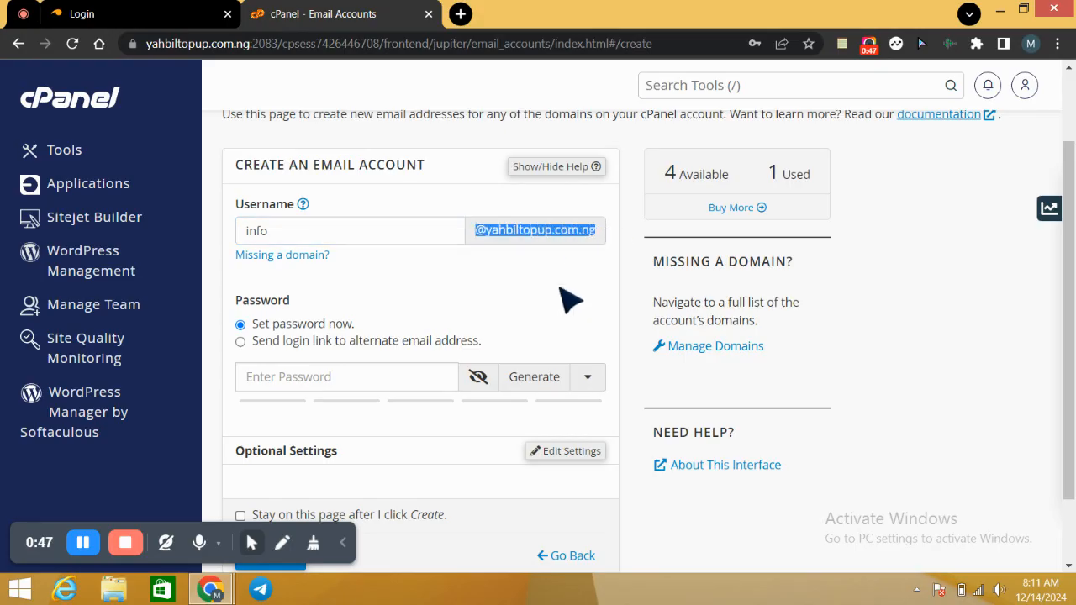
- Generate a strong password, rated strength 95, and keep it hidden
left_click(412, 380)
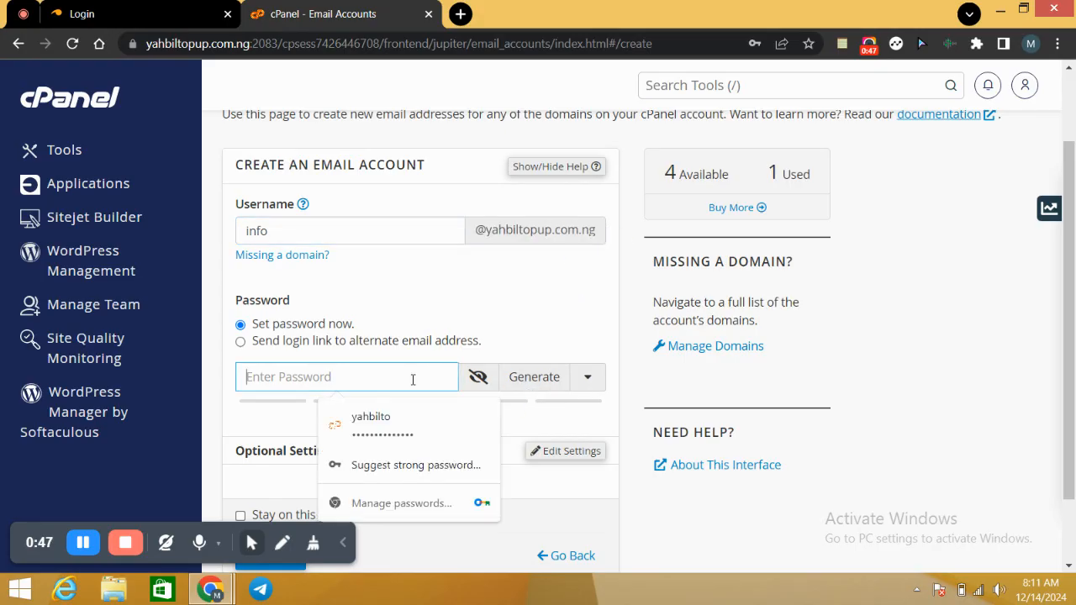
left_click(548, 385)
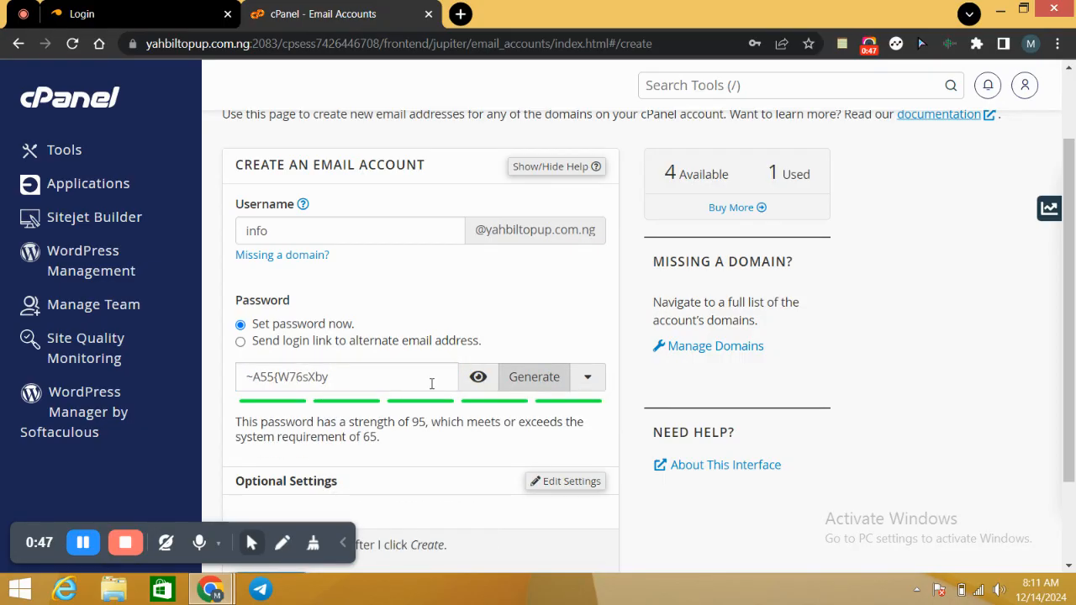
left_click(477, 378)
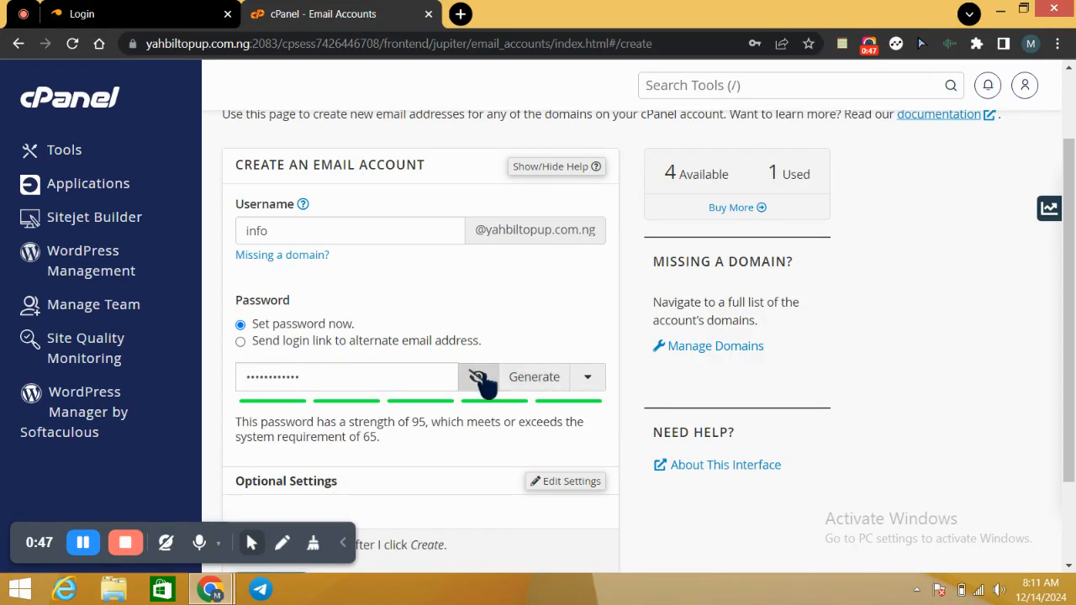
left_click_drag(1073, 333, 1073, 439)
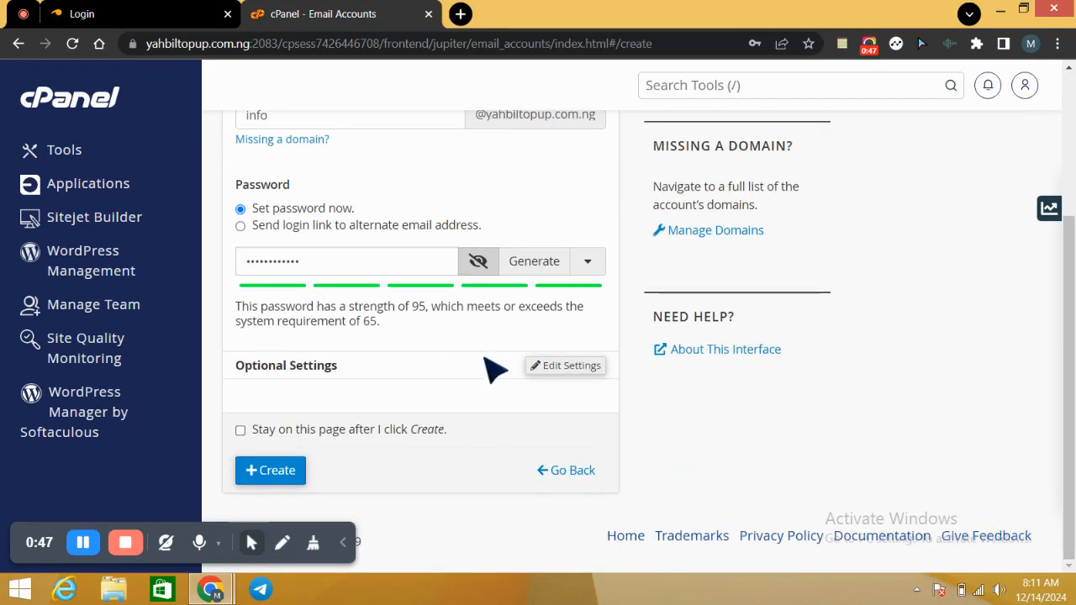
- Show the optional settings and keep the storage quota at 1024 MB
left_click(575, 370)
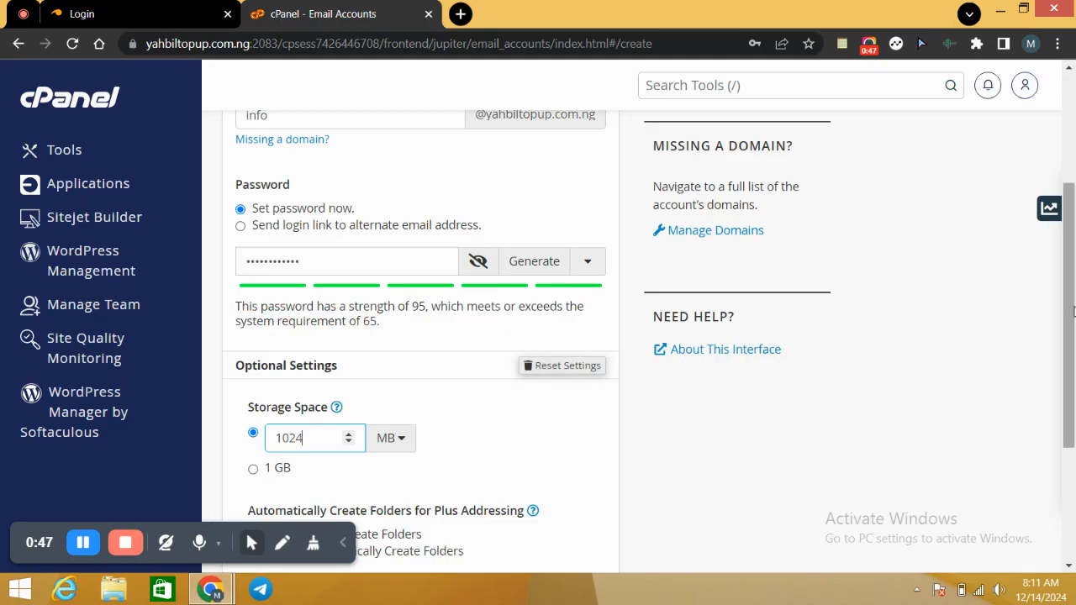
scroll(1073, 311, "down", 2)
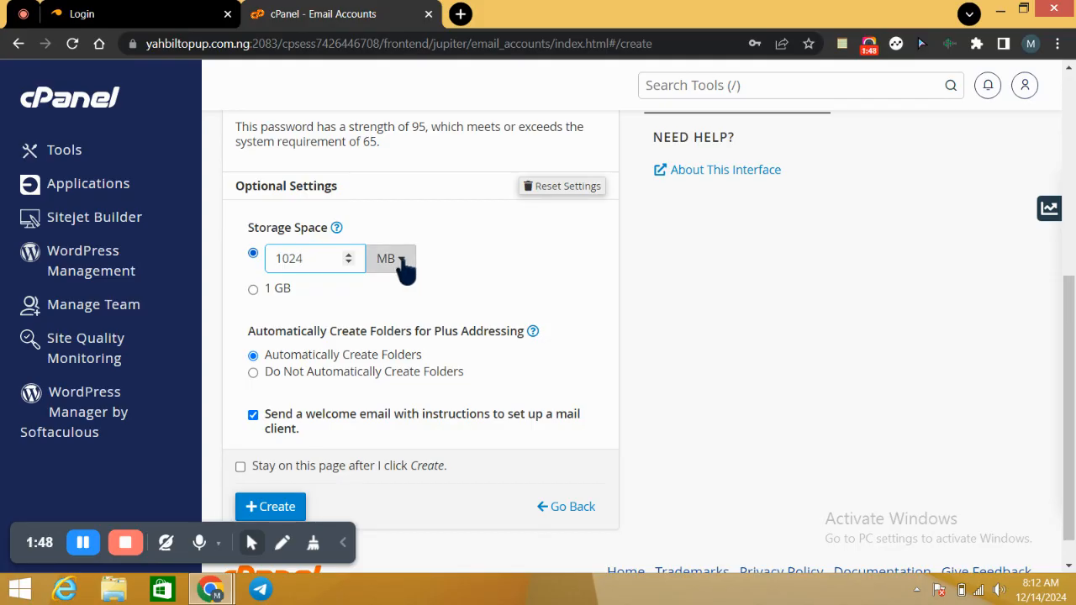
left_click(402, 263)
left_click(403, 266)
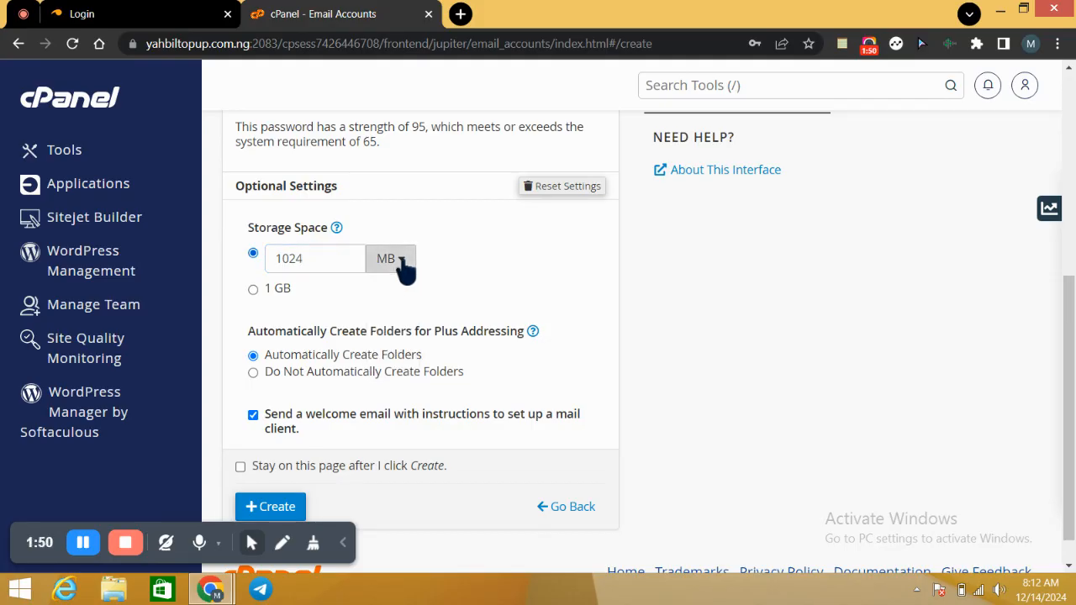
left_click(404, 266)
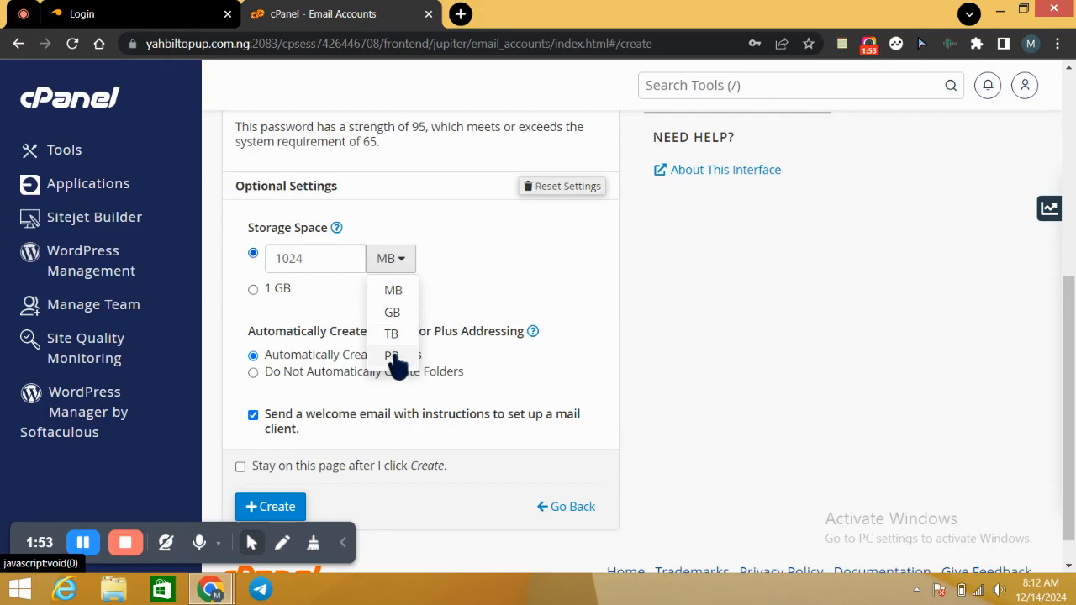
left_click(476, 304)
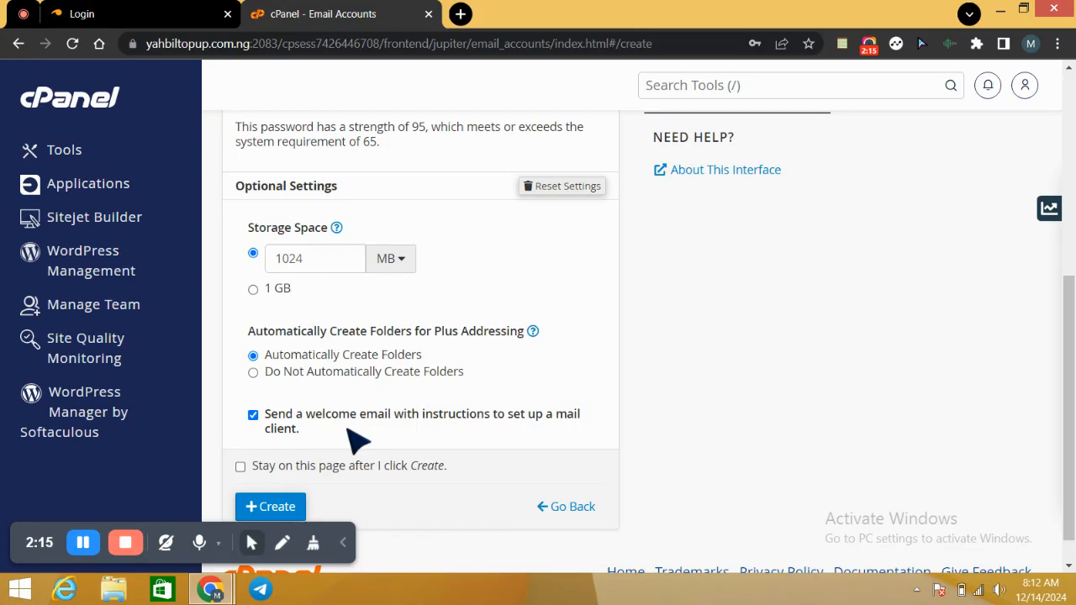
left_click(294, 507)
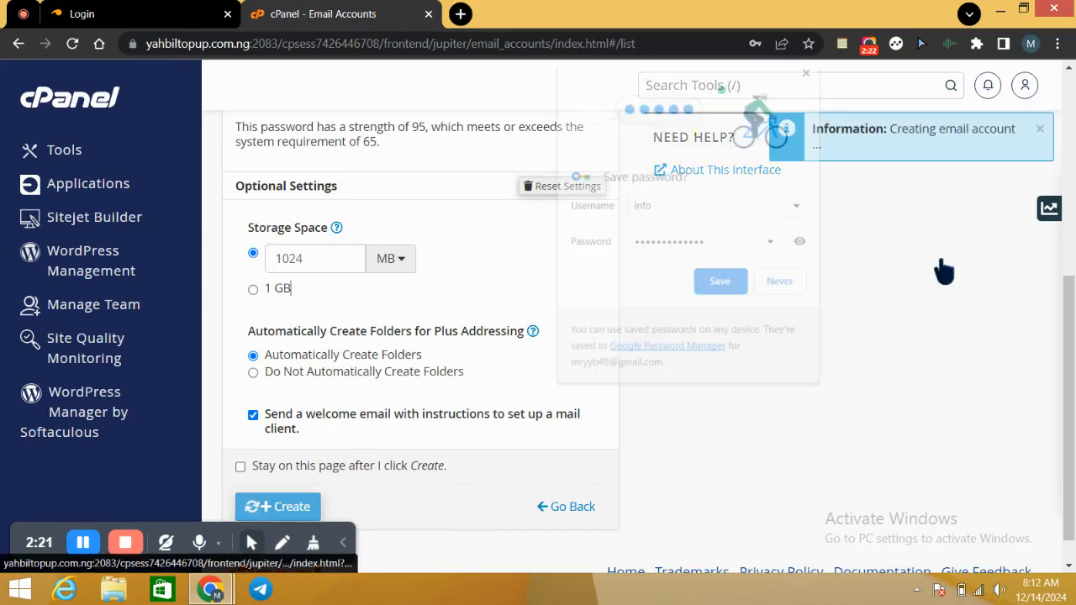
left_click(811, 69)
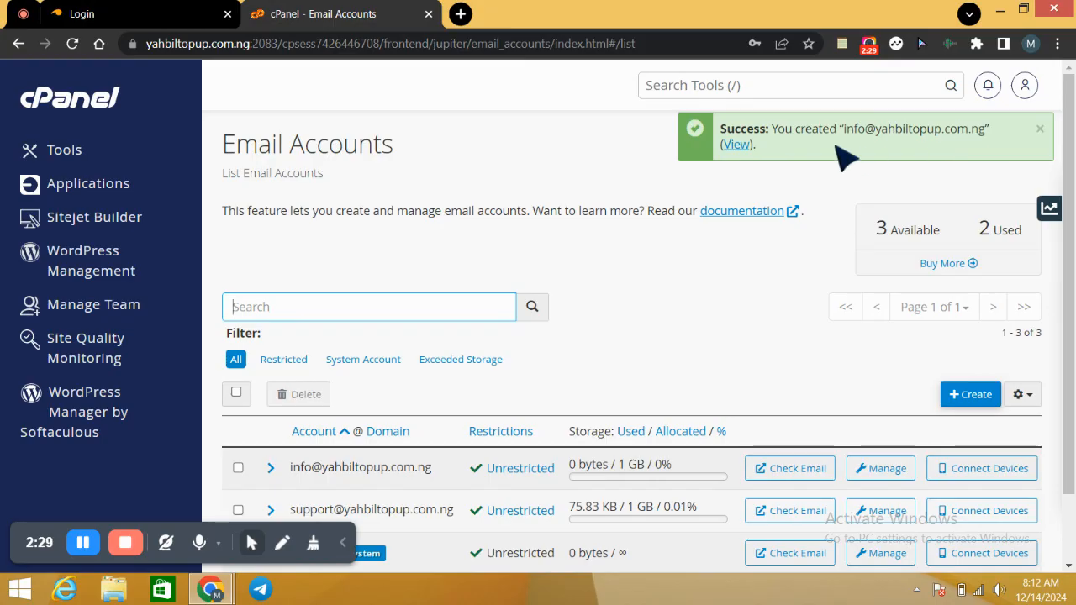
left_click(738, 147)
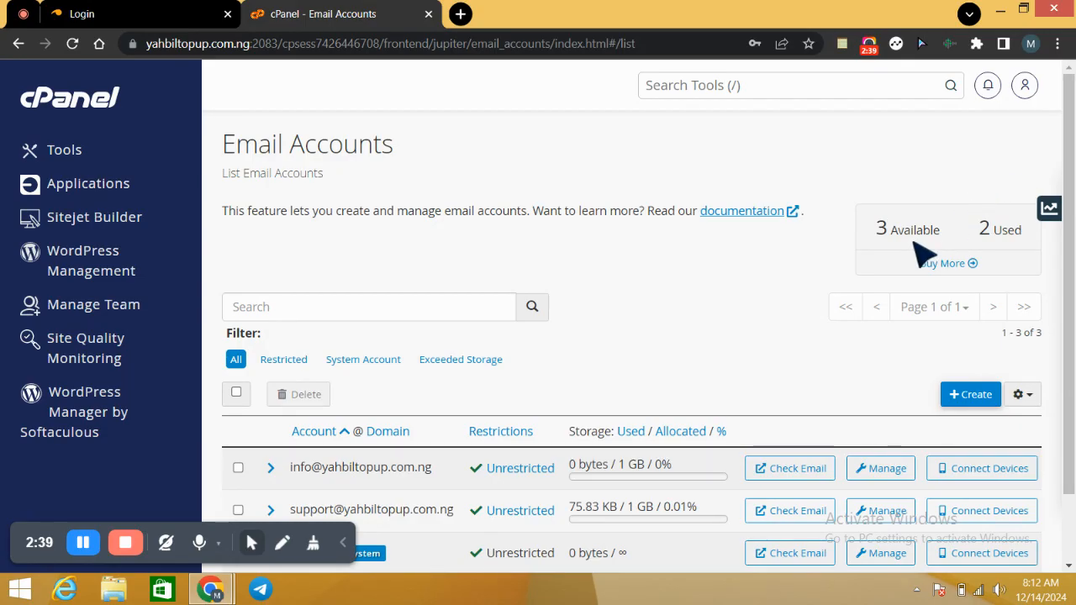
left_click_drag(1037, 236, 871, 232)
left_click_drag(1075, 269, 1075, 336)
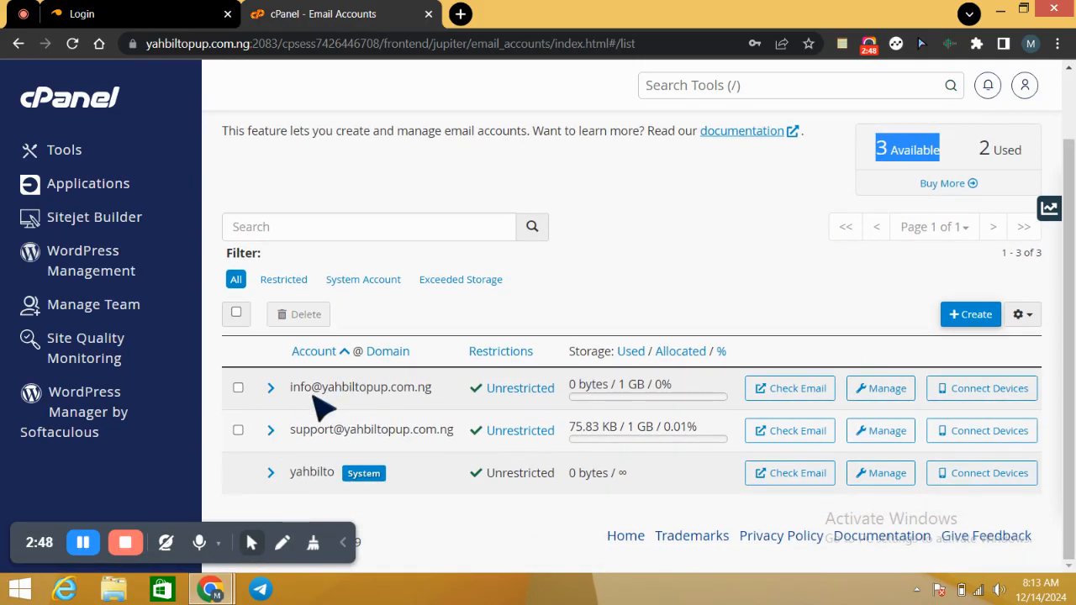
left_click_drag(432, 388, 289, 402)
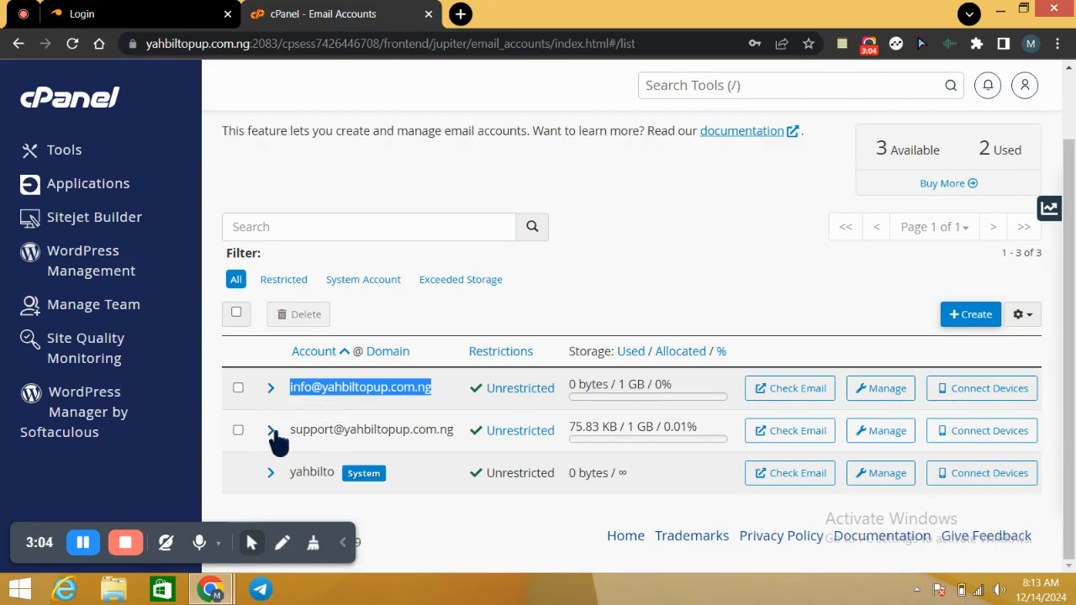
left_click(271, 431)
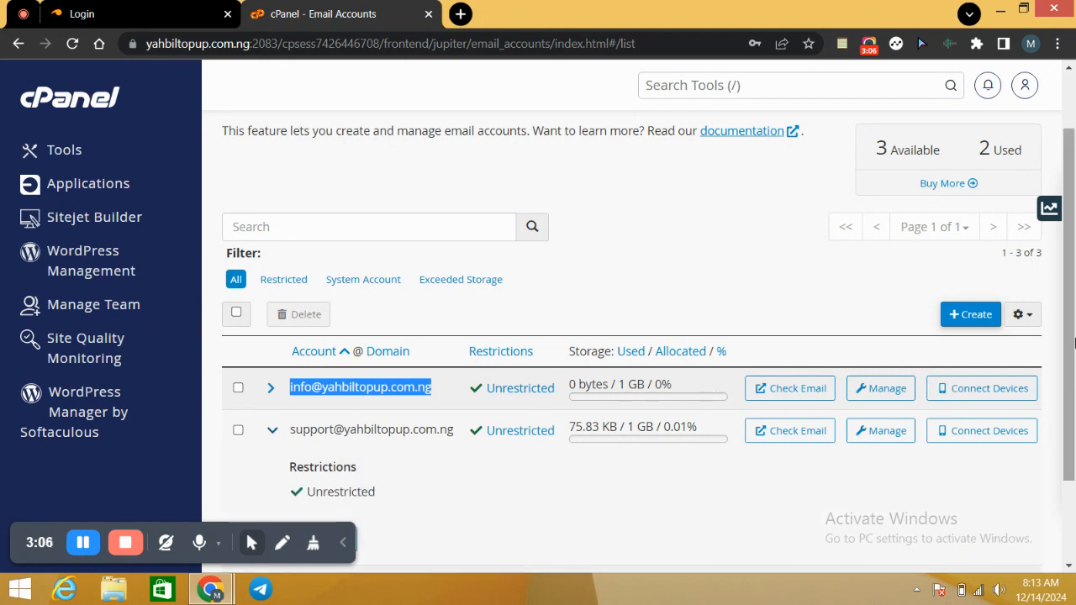
scroll(1074, 340, "down", 2)
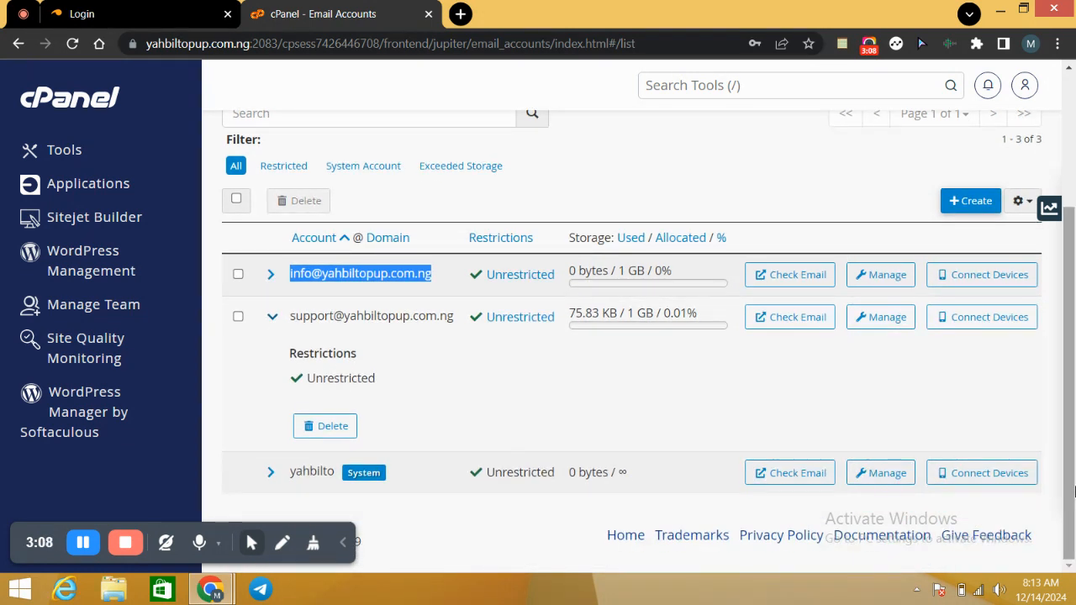
left_click(797, 319)
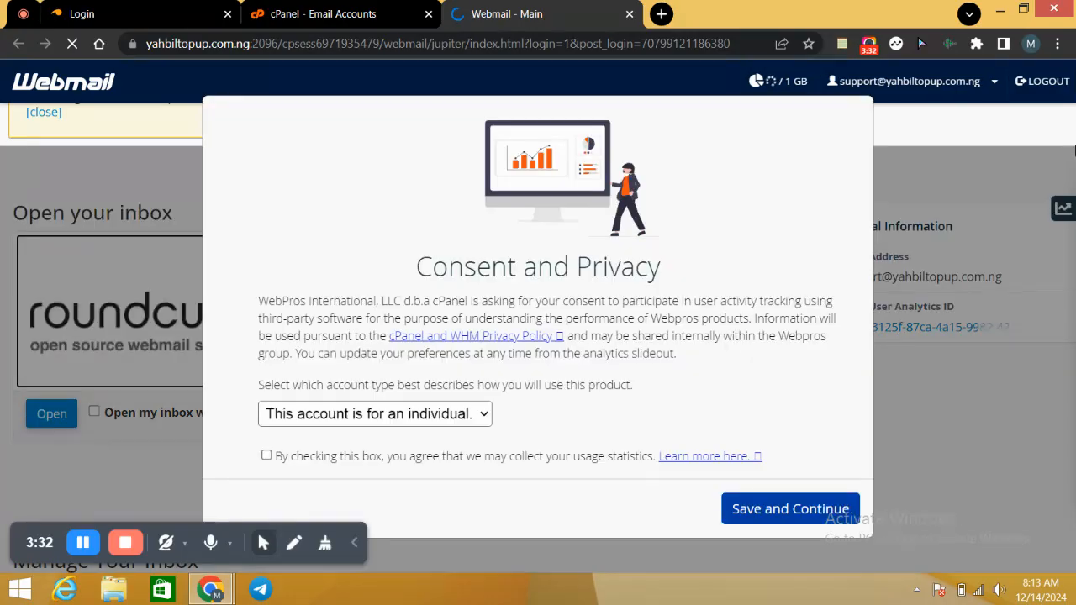
- Accept the Consent and Privacy prompt and open the inbox in Roundcube
left_click(829, 511)
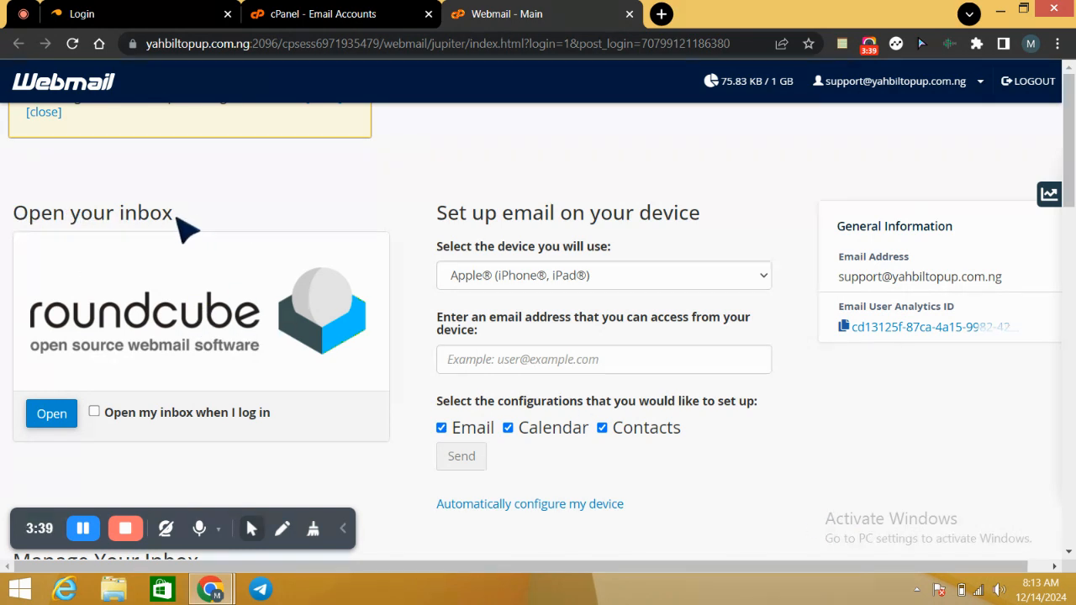
left_click(49, 420)
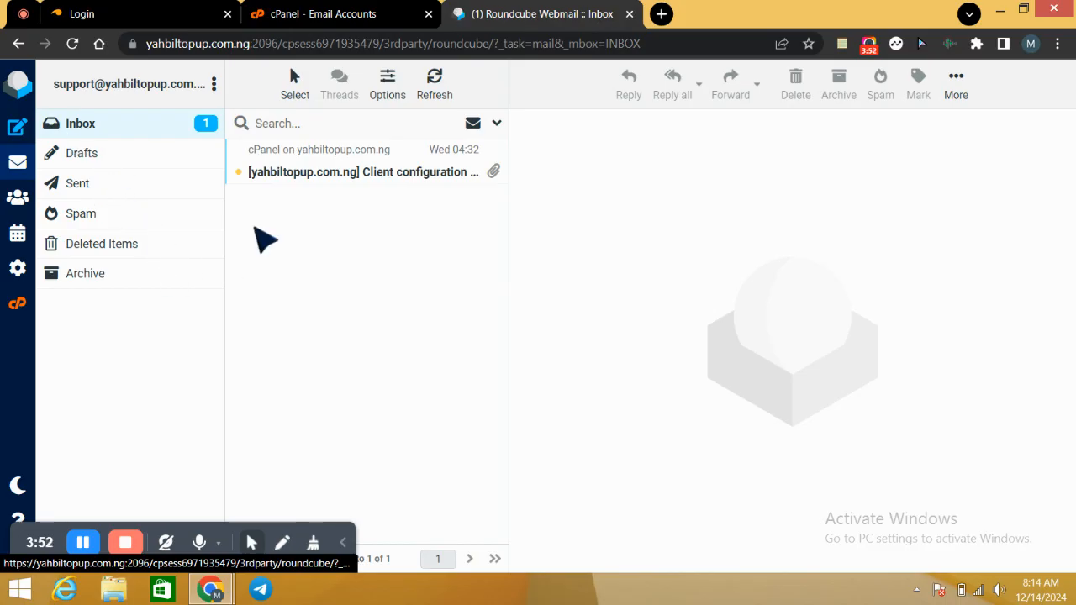
- Read the Client configuration settings message, then close Roundcube to return to cPanel
left_click(329, 174)
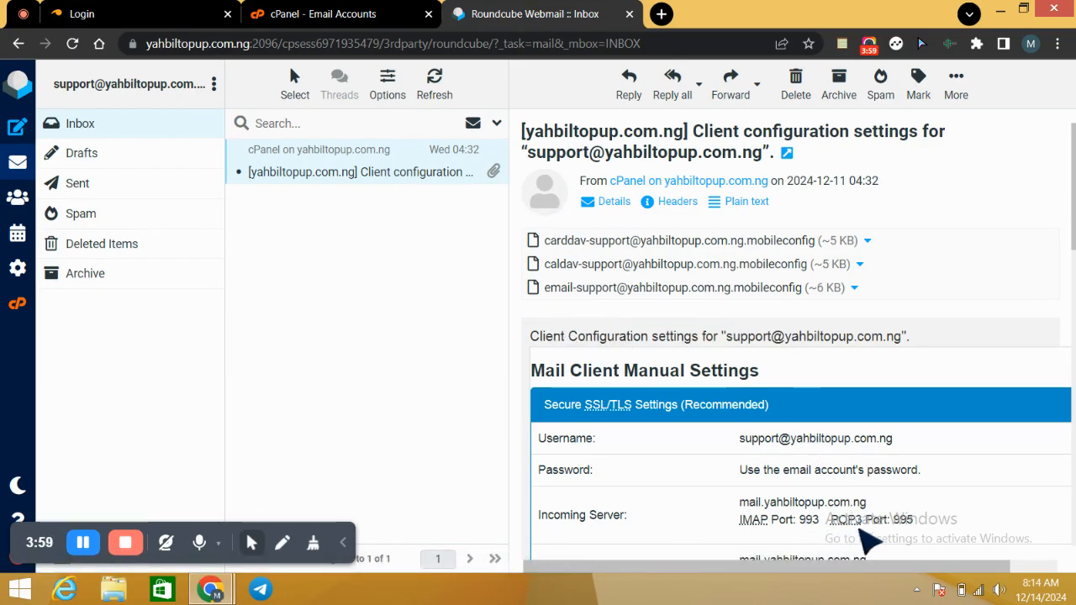
left_click(629, 14)
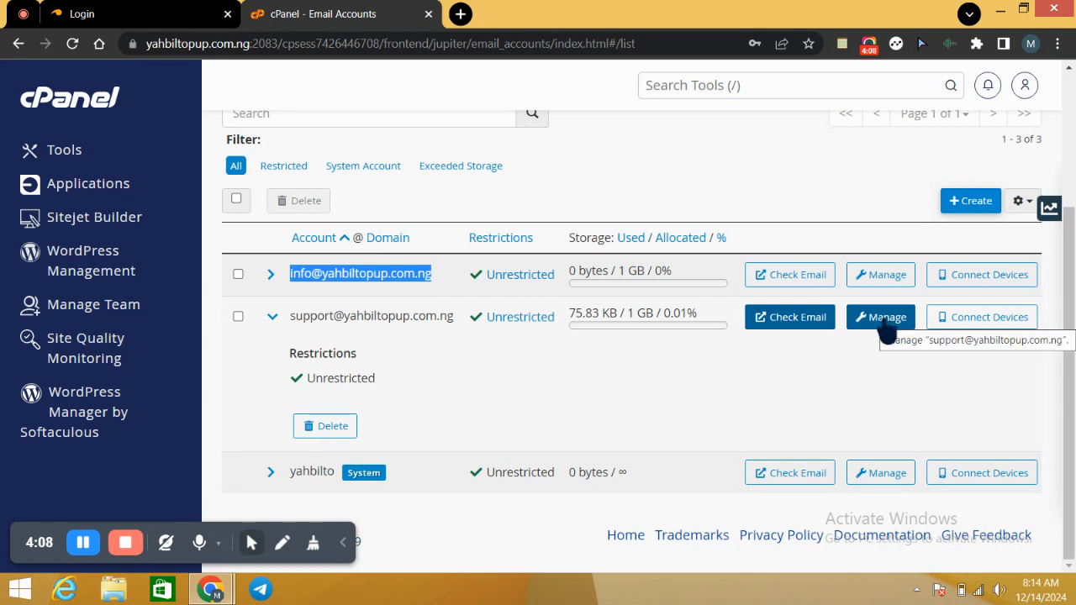
- Review the support account's Manage page: 1024 MB storage, all restrictions allowed
left_click(884, 321)
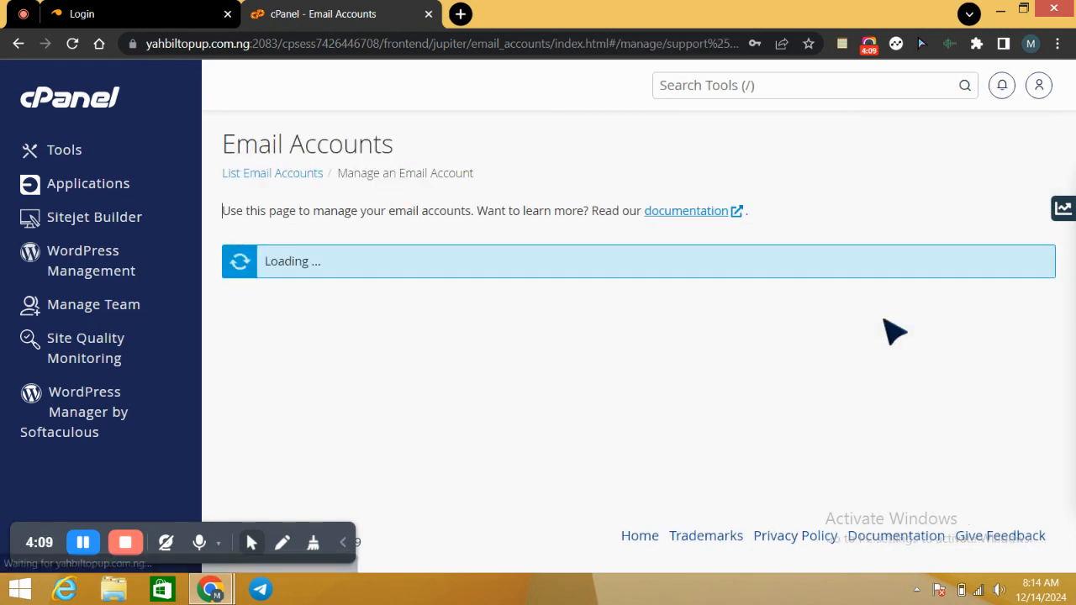
left_click_drag(1073, 208, 1073, 282)
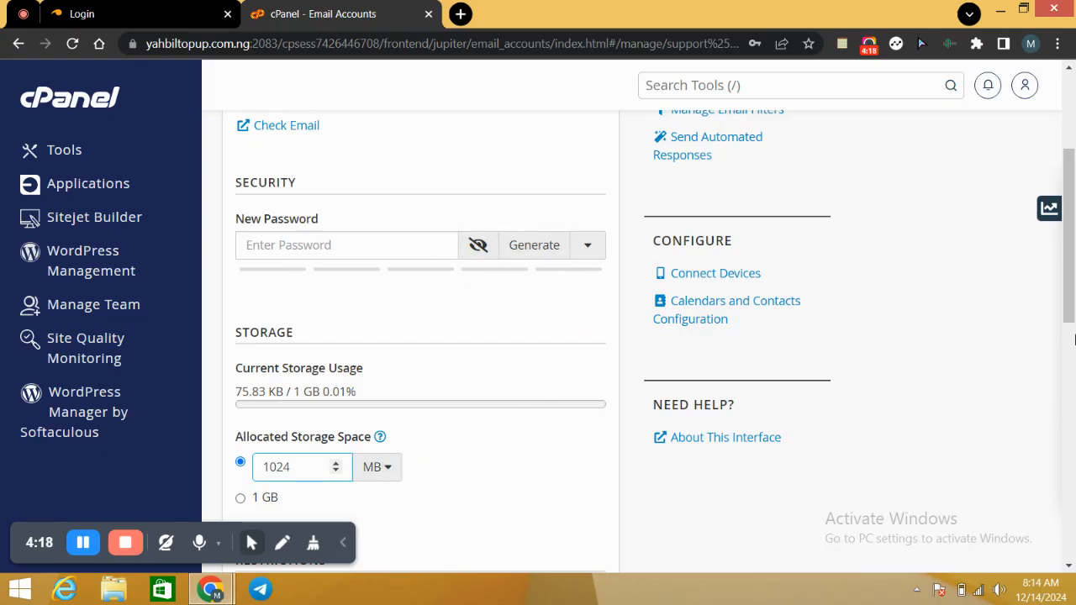
scroll(1074, 337, "down", 2)
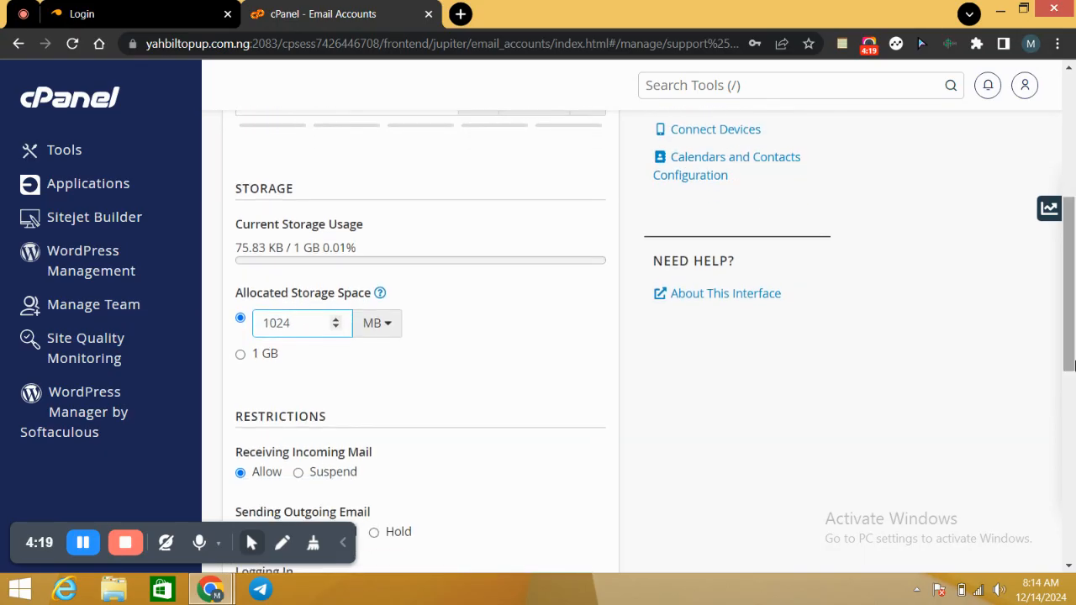
left_click_drag(1074, 260, 1074, 107)
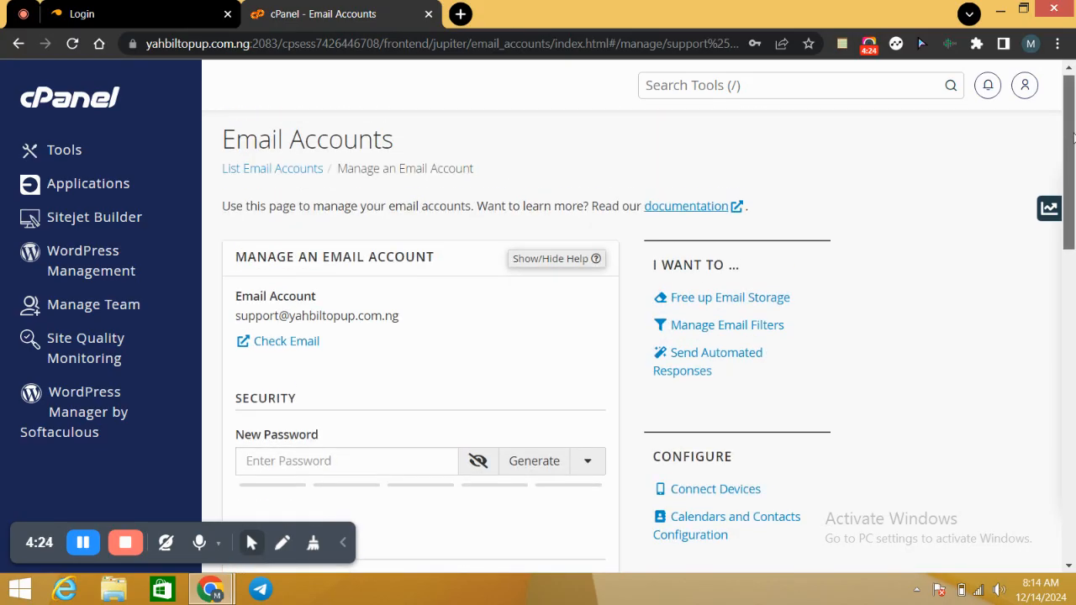